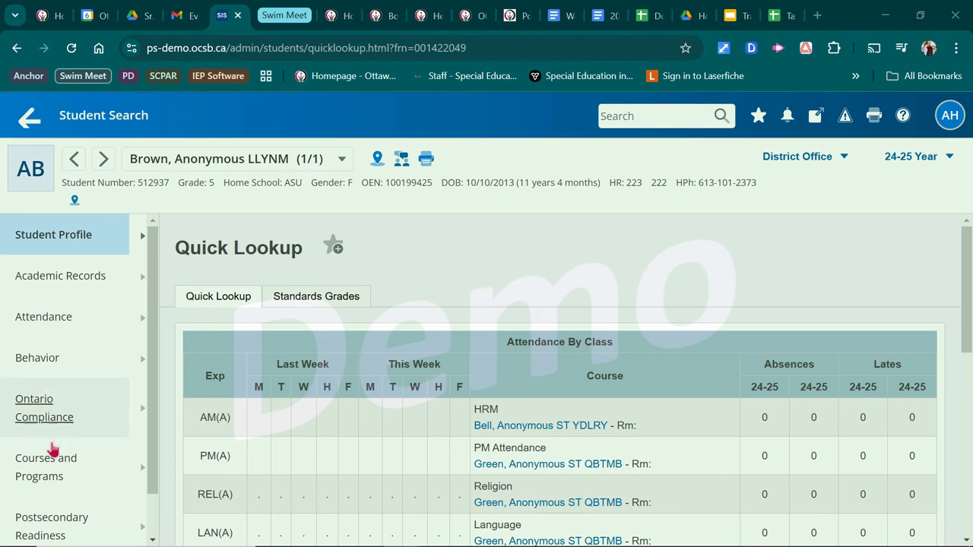
Create a new student program enrollment with an entry date of March 6, 2025
{"action": "left_click", "coordinate": [50, 480]}
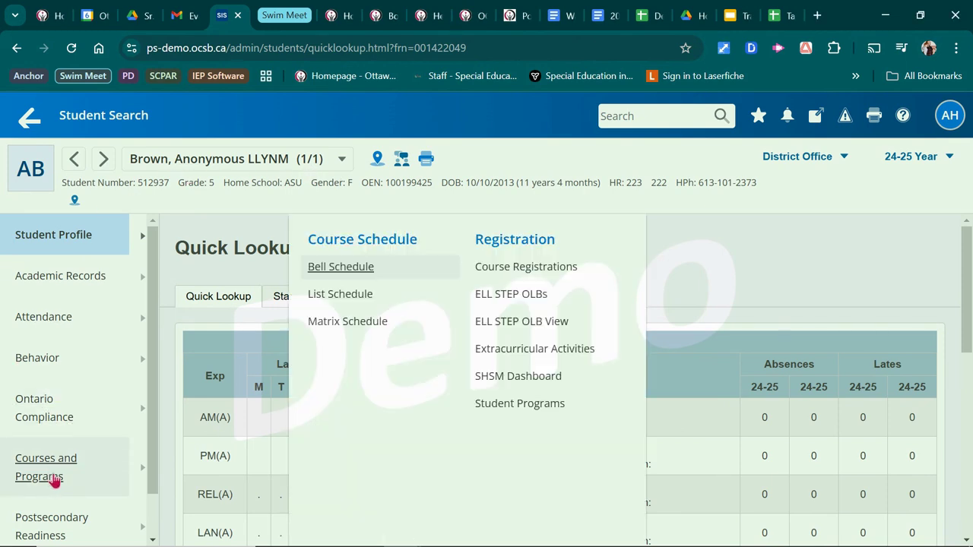
{"action": "left_click", "coordinate": [518, 406]}
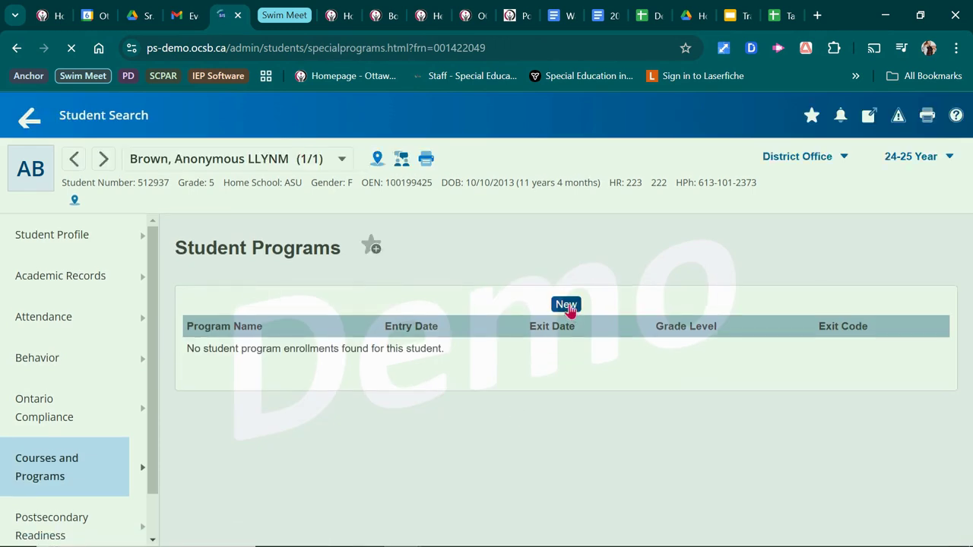
{"action": "left_click", "coordinate": [566, 305]}
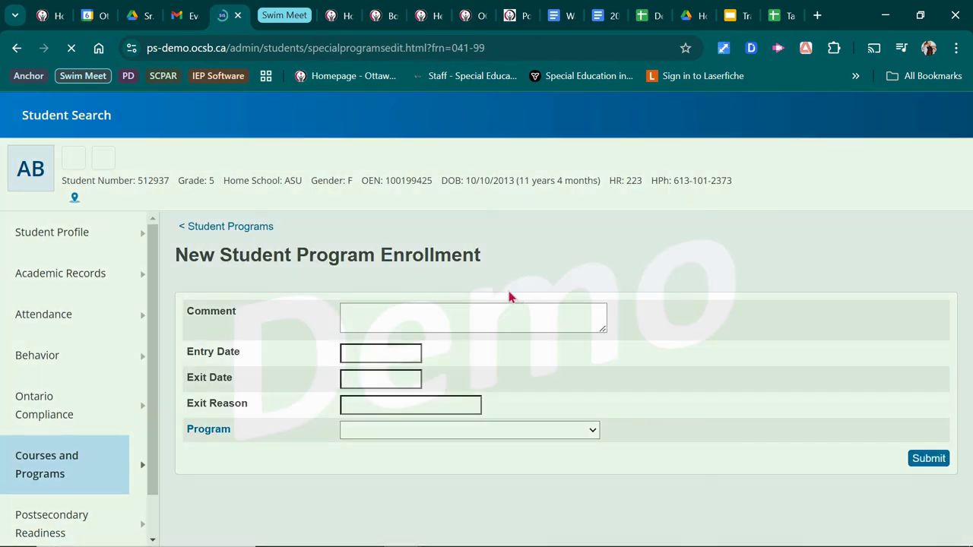
{"action": "left_click", "coordinate": [384, 353]}
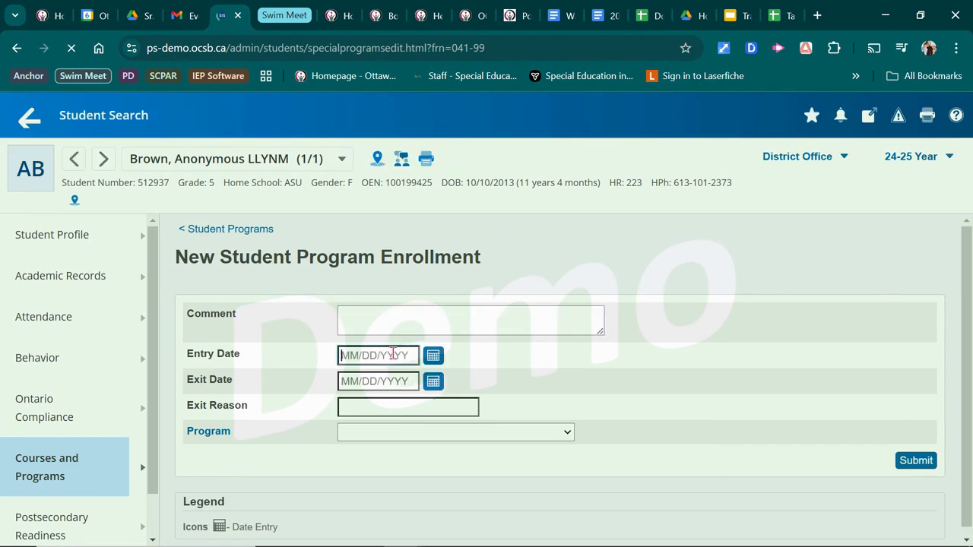
{"action": "left_click", "coordinate": [433, 356]}
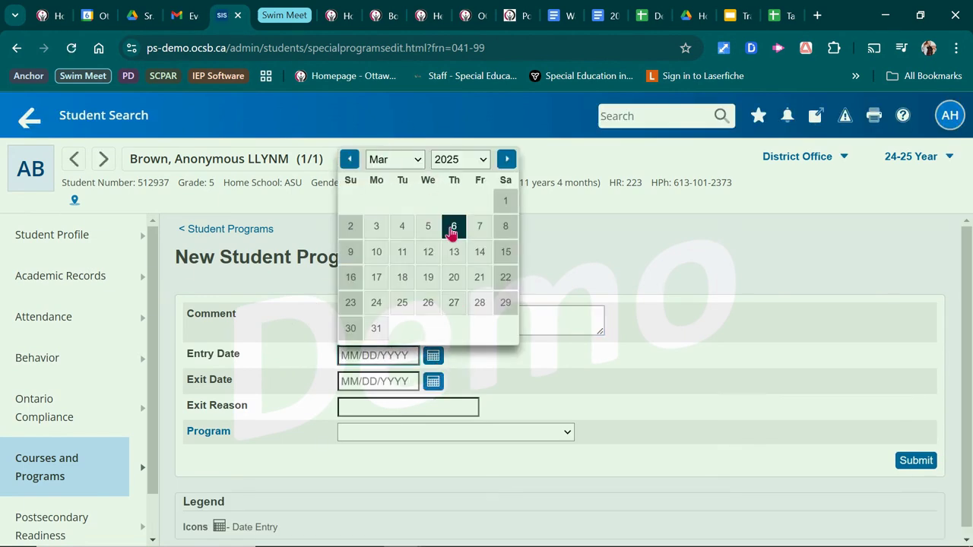
{"action": "left_click", "coordinate": [451, 228]}
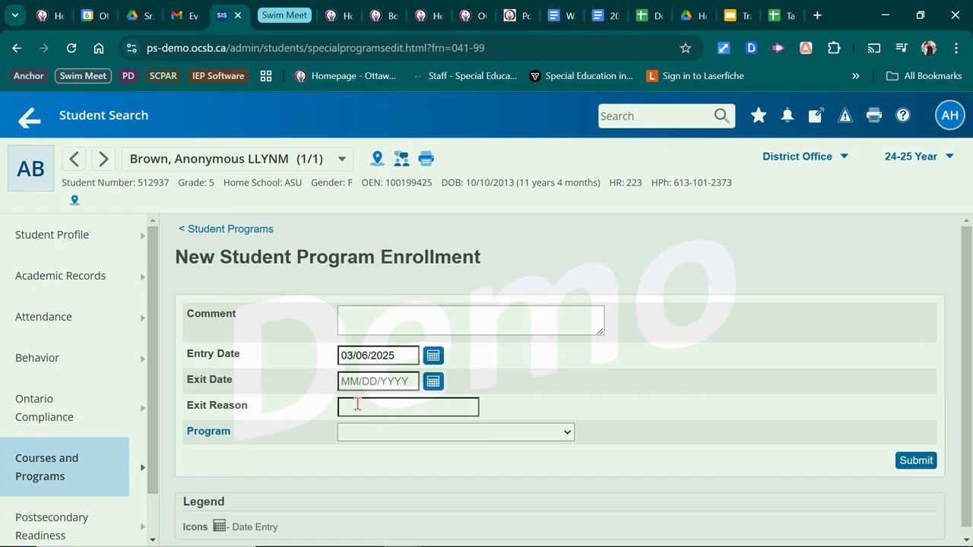
Select Special Education as the program and display the Exceptionality choices
{"action": "left_click", "coordinate": [373, 438]}
{"action": "scroll", "coordinate": [384, 195], "scroll_direction": "down", "scroll_amount": 2}
{"action": "scroll", "coordinate": [413, 304], "scroll_direction": "down", "scroll_amount": 10}
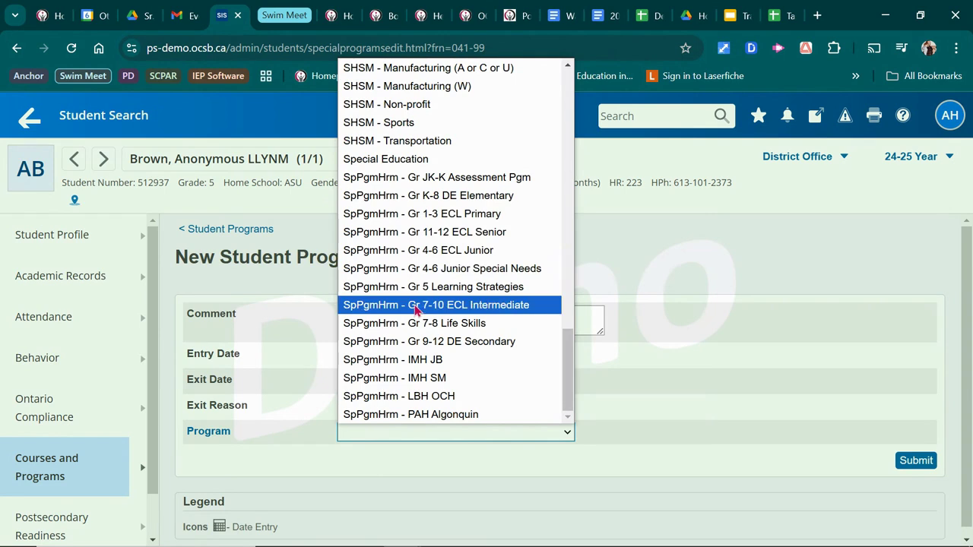
{"action": "left_click", "coordinate": [388, 159]}
{"action": "scroll", "coordinate": [597, 376], "scroll_direction": "down", "scroll_amount": 2}
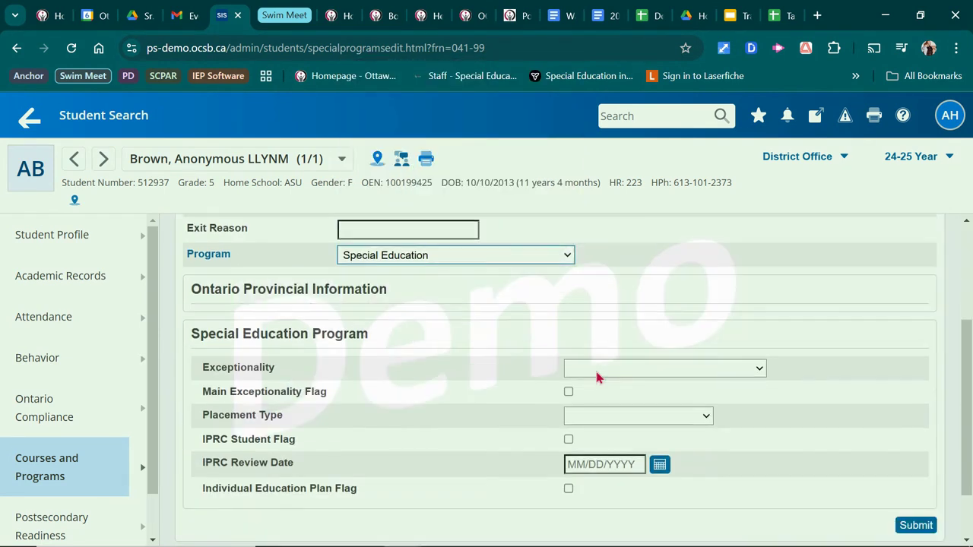
{"action": "scroll", "coordinate": [580, 386], "scroll_direction": "down", "scroll_amount": 1}
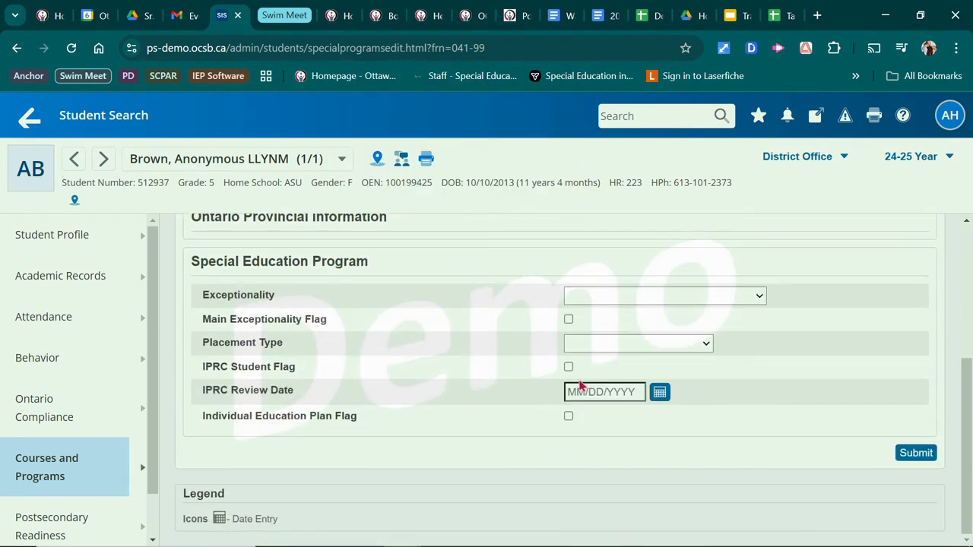
{"action": "left_click", "coordinate": [759, 297]}
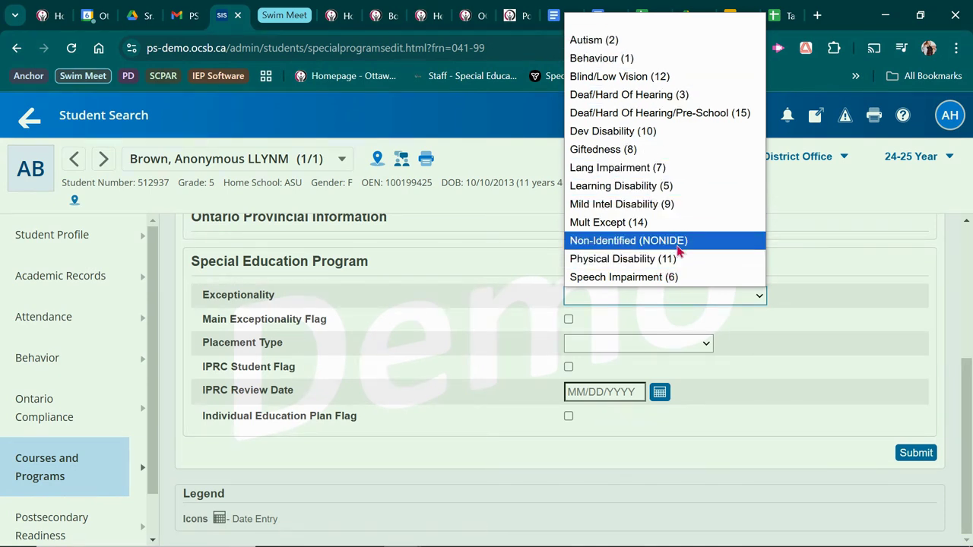
Choose Non-Identified (NONIDE) as the exceptionality and show the placement type options
{"action": "left_click", "coordinate": [682, 242]}
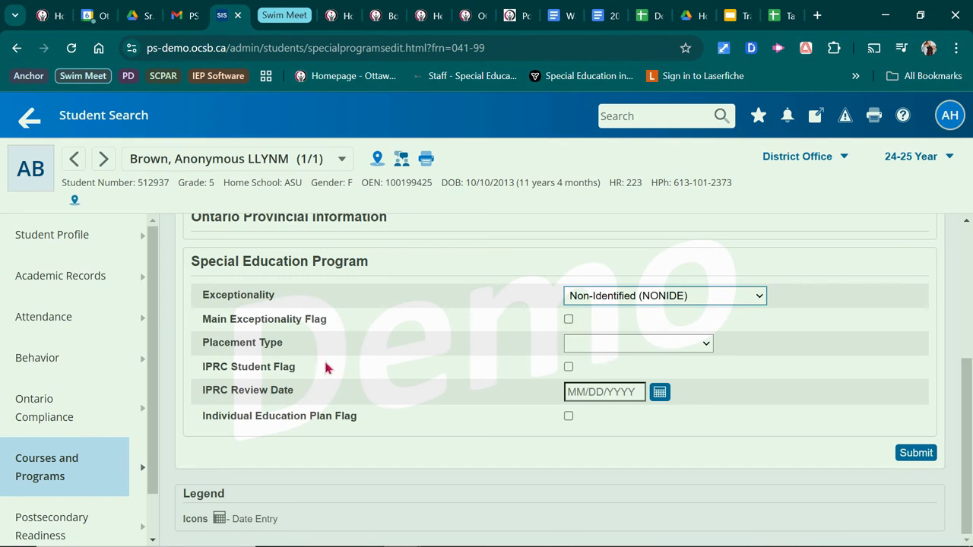
{"action": "left_click", "coordinate": [623, 349]}
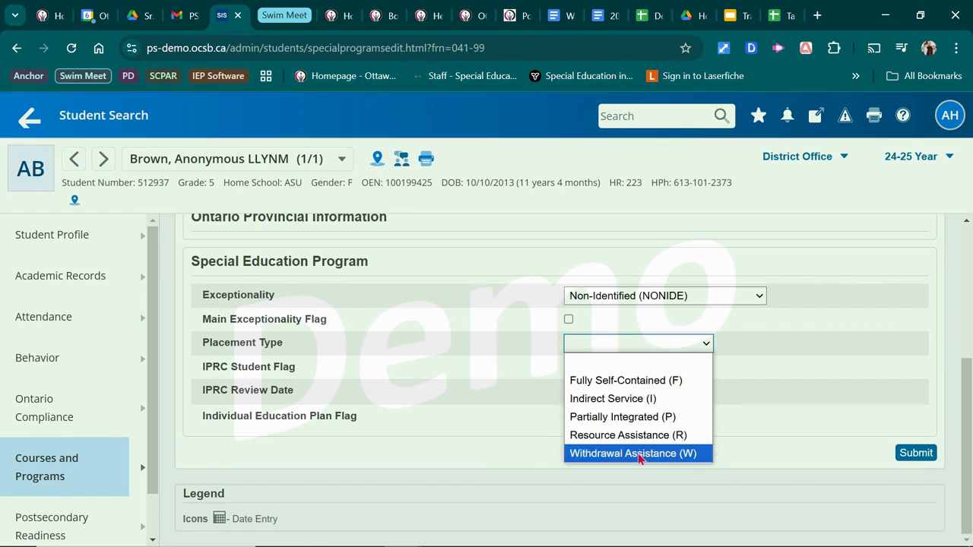
Set the placement type to Indirect Service (I)
{"action": "left_click", "coordinate": [630, 405]}
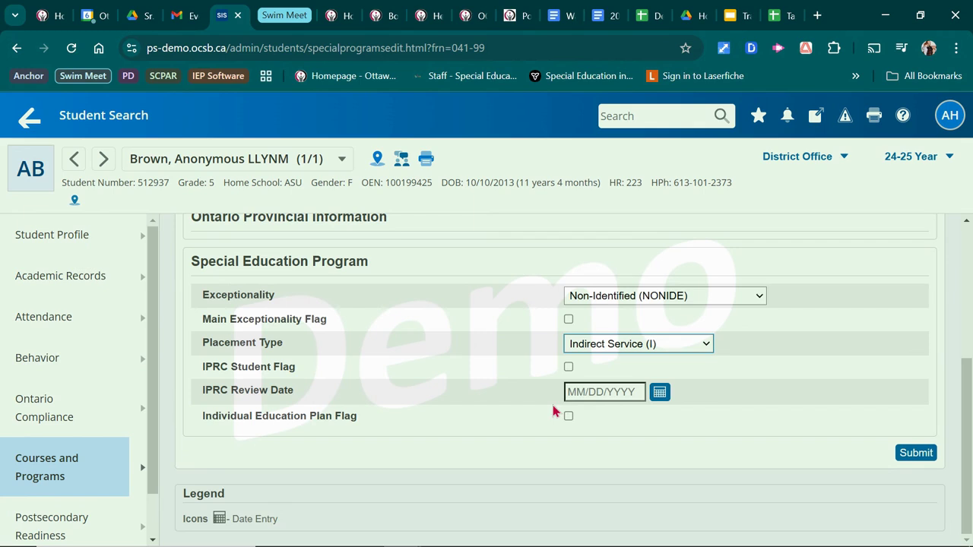
{"action": "left_click", "coordinate": [460, 407]}
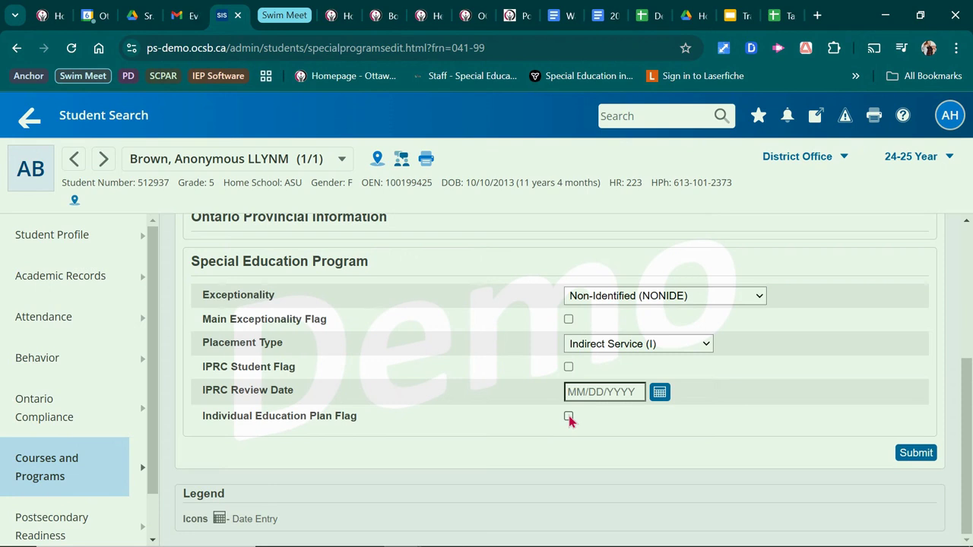
Check the Individual Education Plan Flag box
{"action": "left_click", "coordinate": [569, 417]}
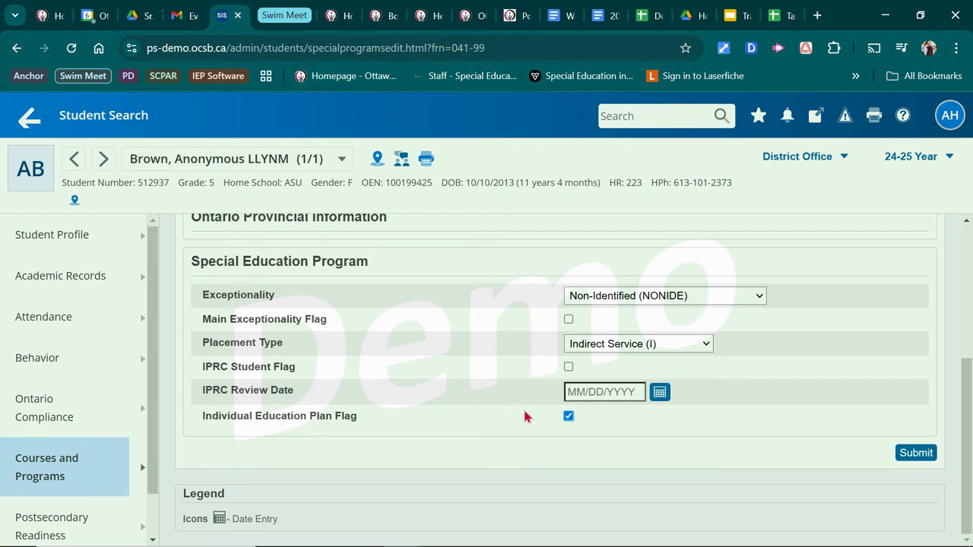